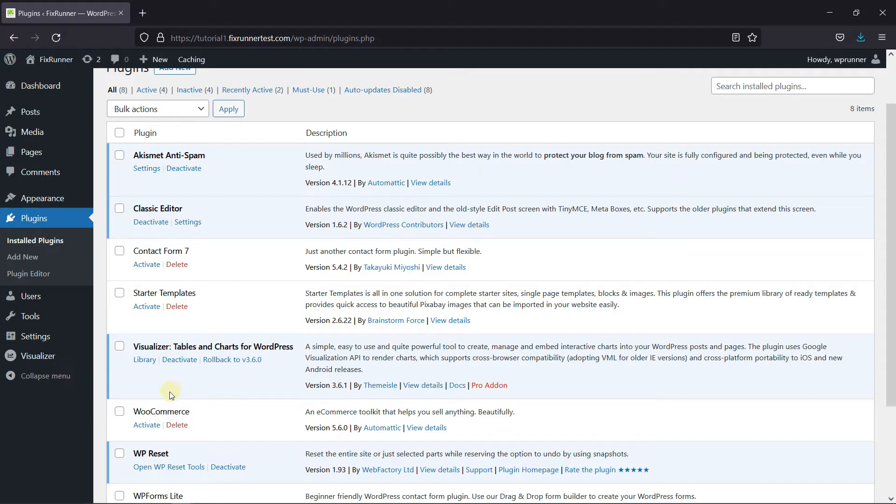
- Start a new Visualizer chart and choose the Column chart type for it
mouse_move(55, 364)
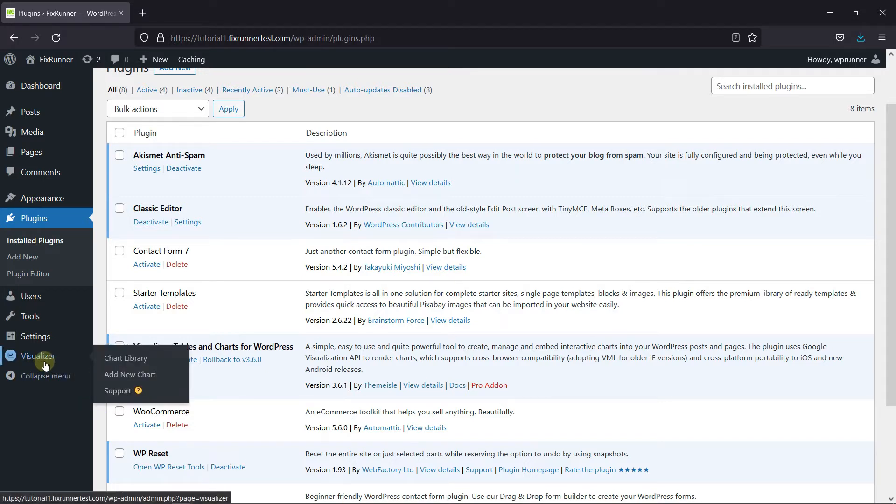
click(112, 376)
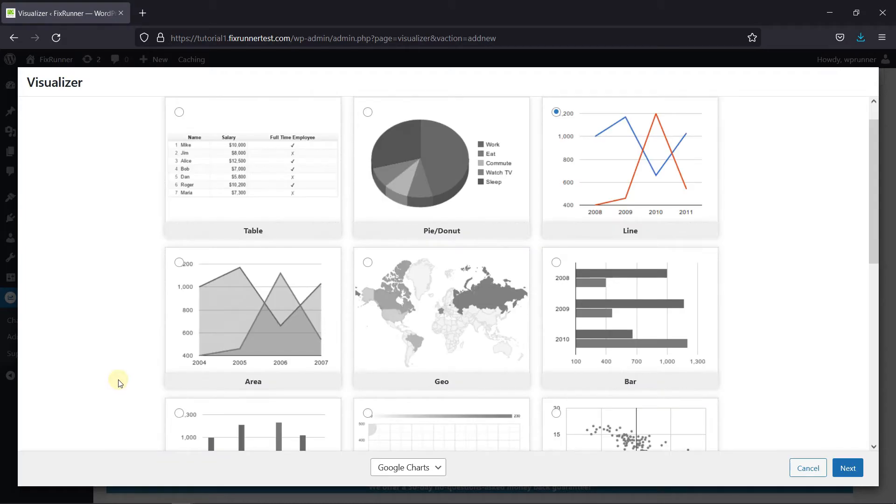
scroll(507, 356, down, 1)
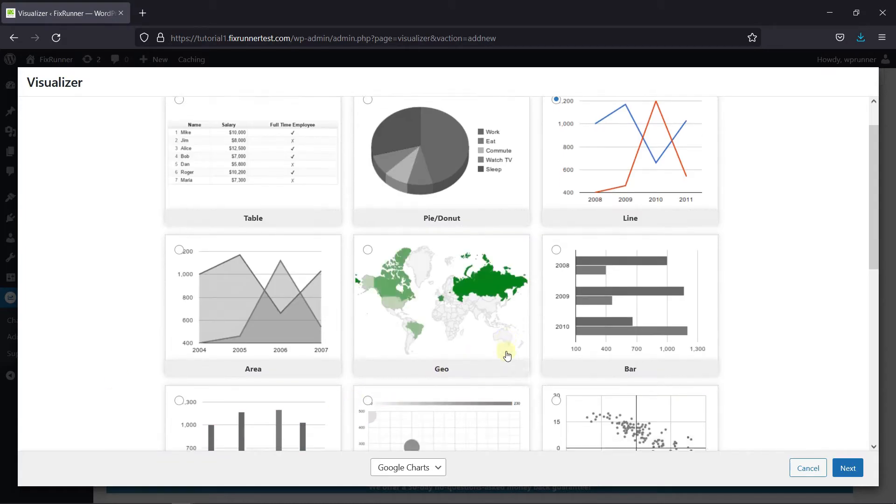
scroll(507, 356, down, 2)
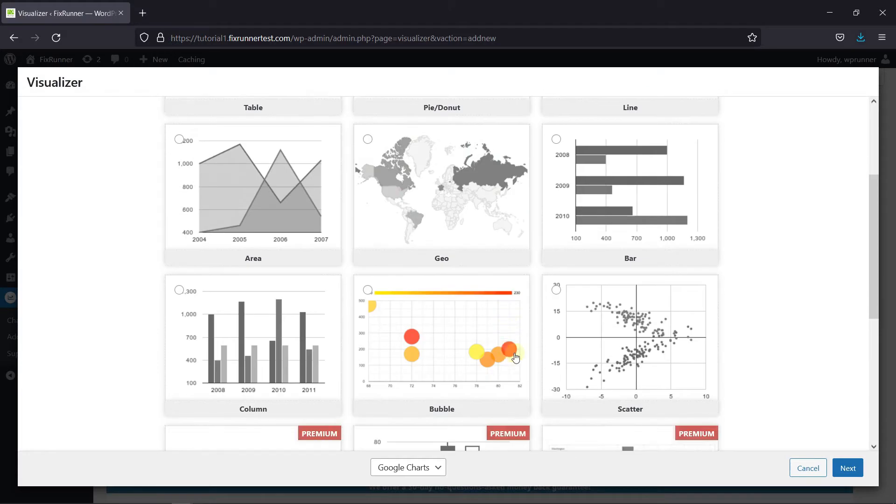
click(230, 367)
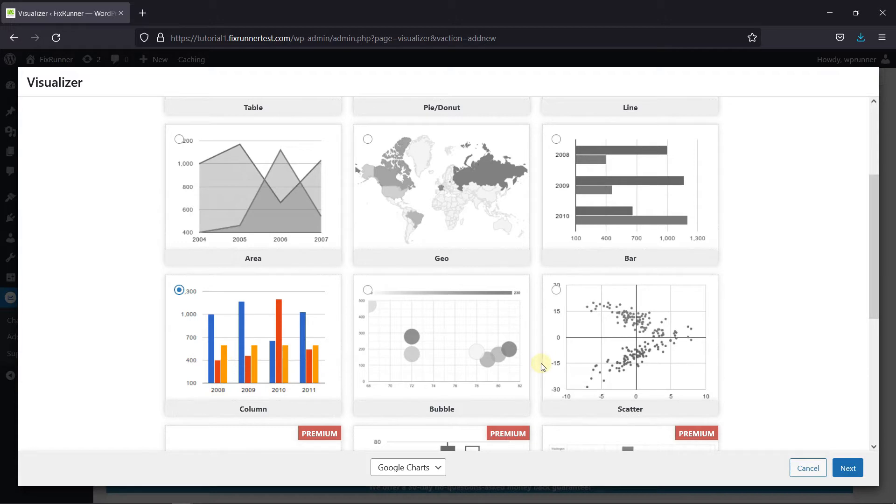
click(847, 468)
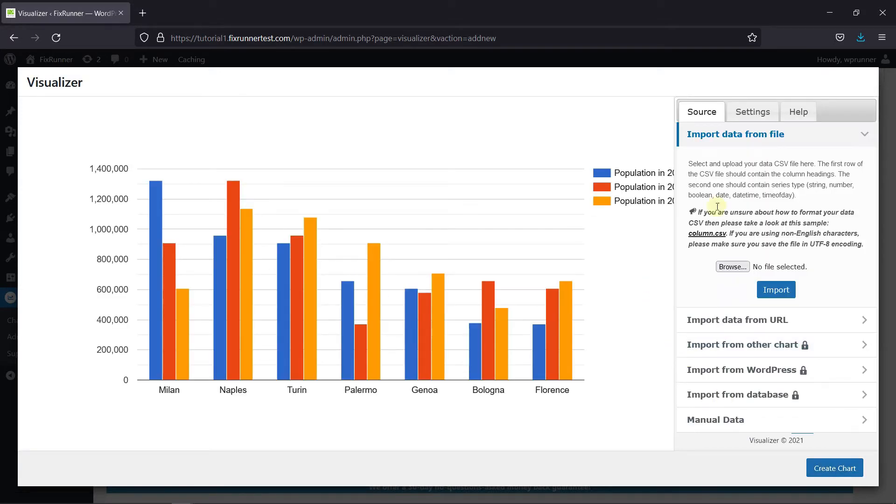
- Import the chart data from the file Simple Column Chart.csv in the Downloads folder
click(746, 265)
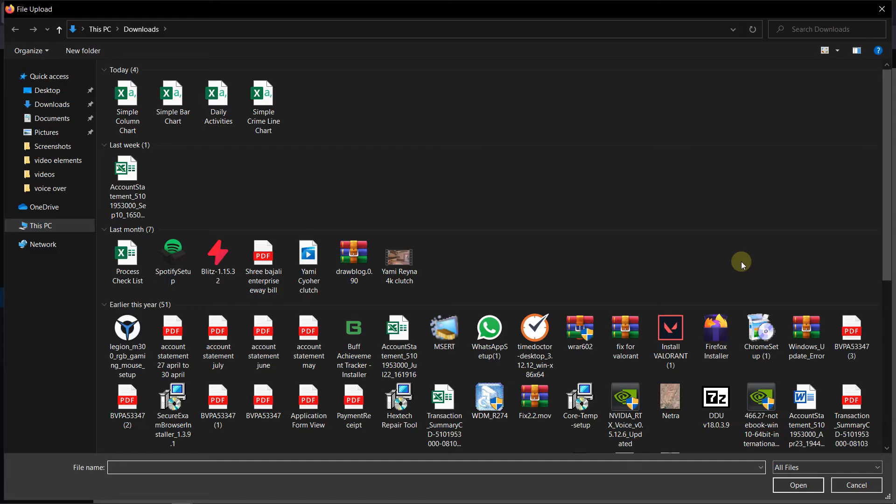
click(114, 120)
double_click(114, 120)
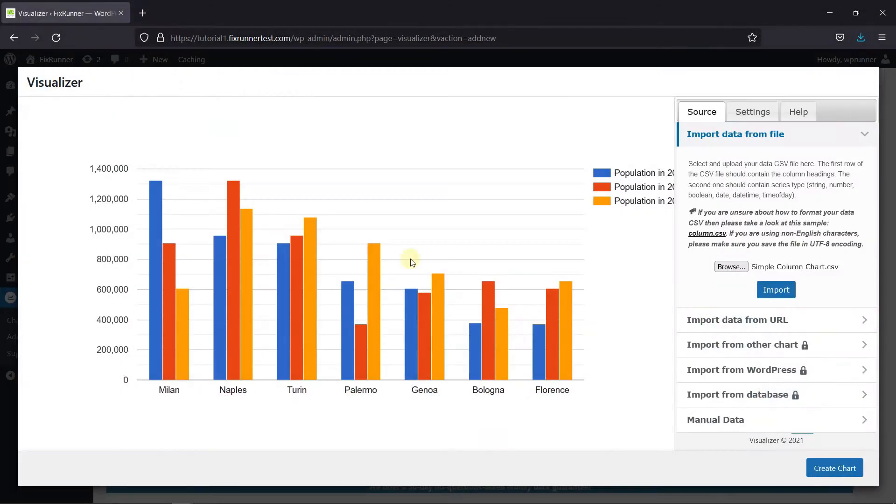
click(791, 292)
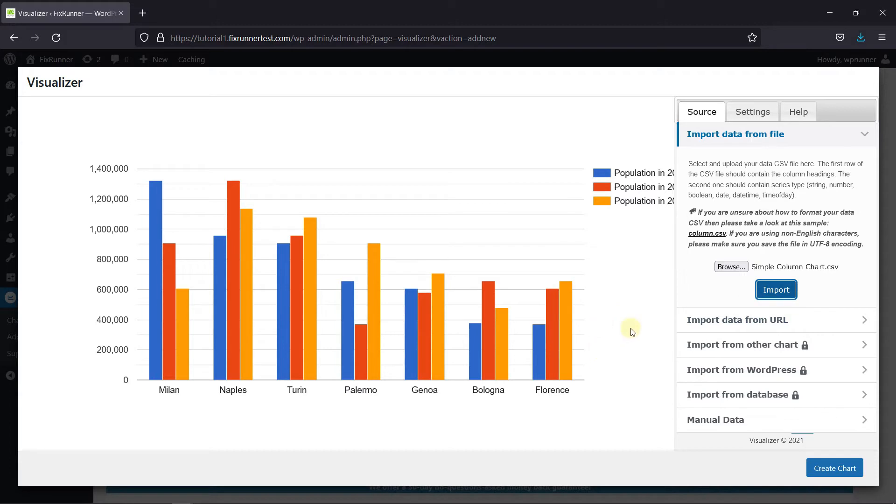
- Set the chart title to "Population Chart" in the chart's general settings
click(764, 110)
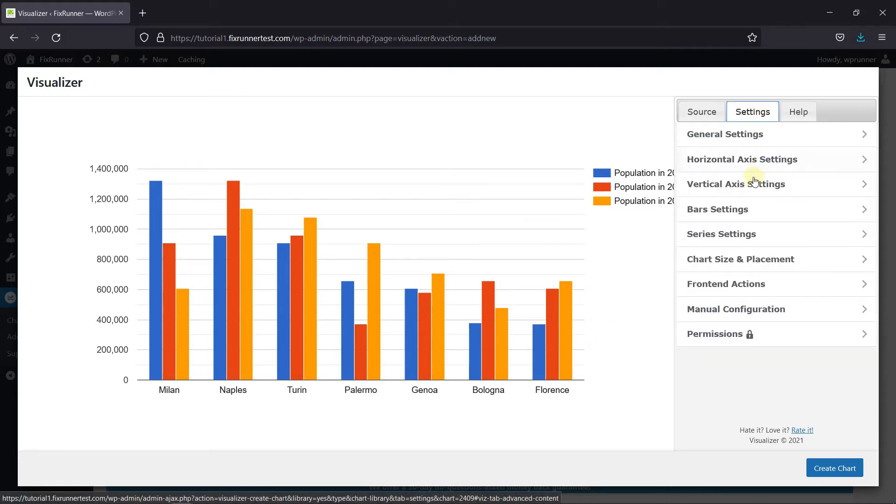
click(727, 140)
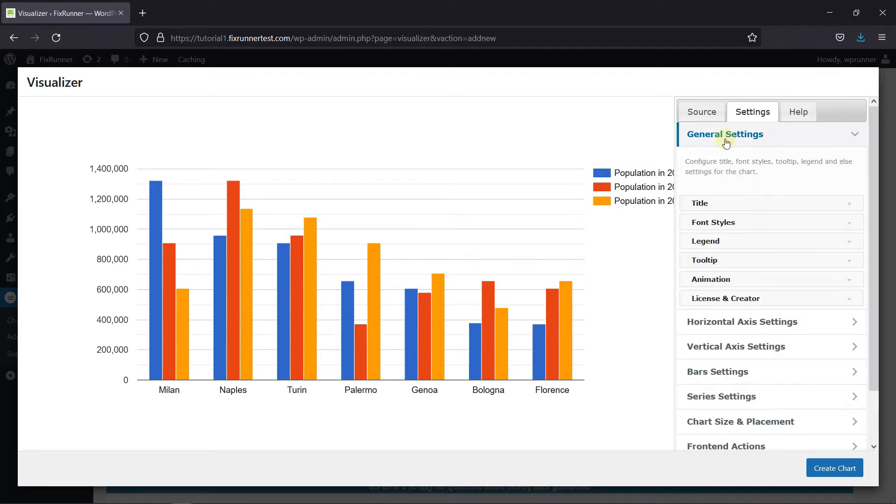
click(738, 201)
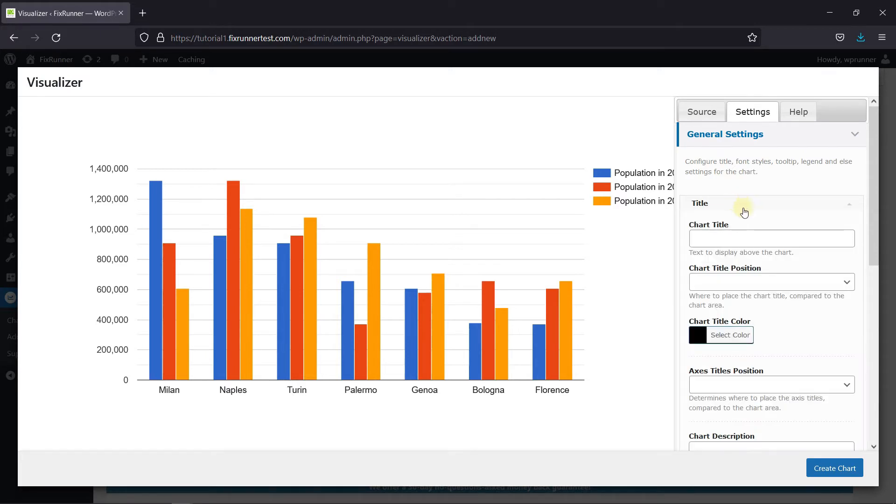
scroll(794, 248, down, 2)
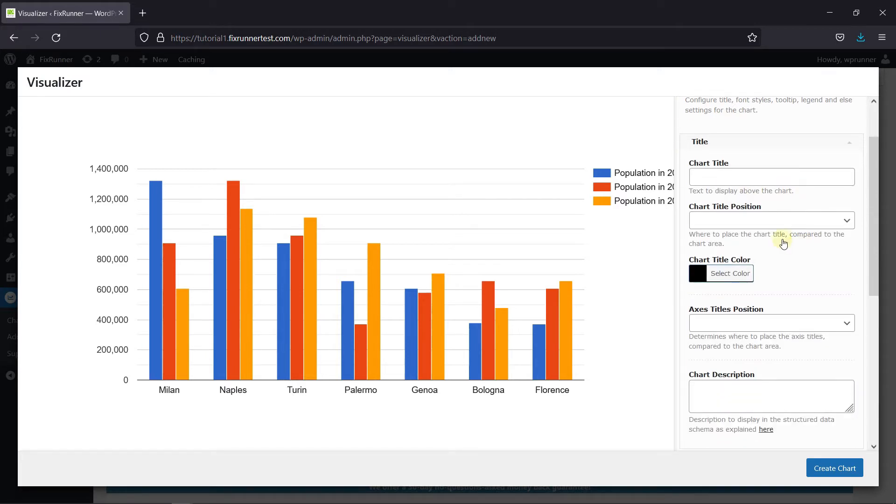
click(730, 179)
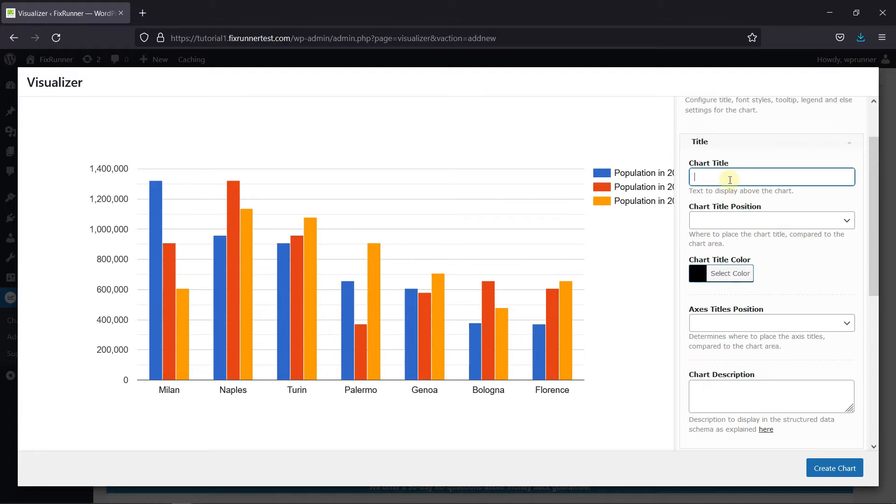
text(P)
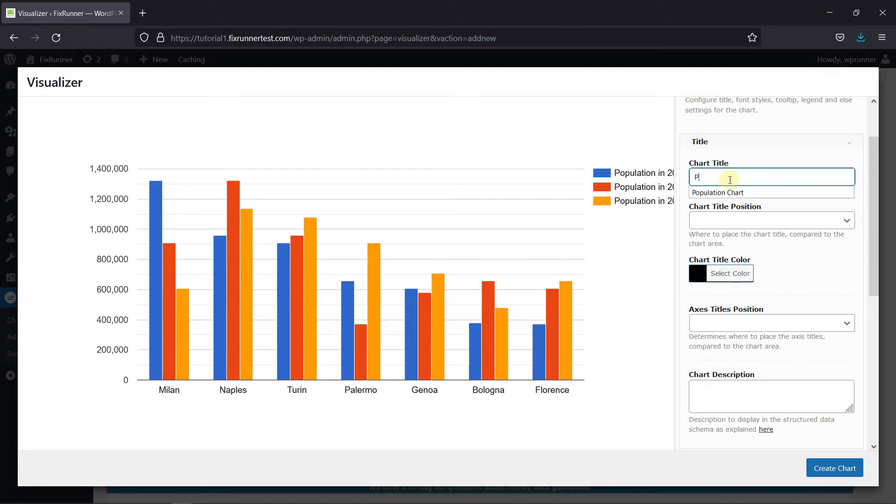
text(opu)
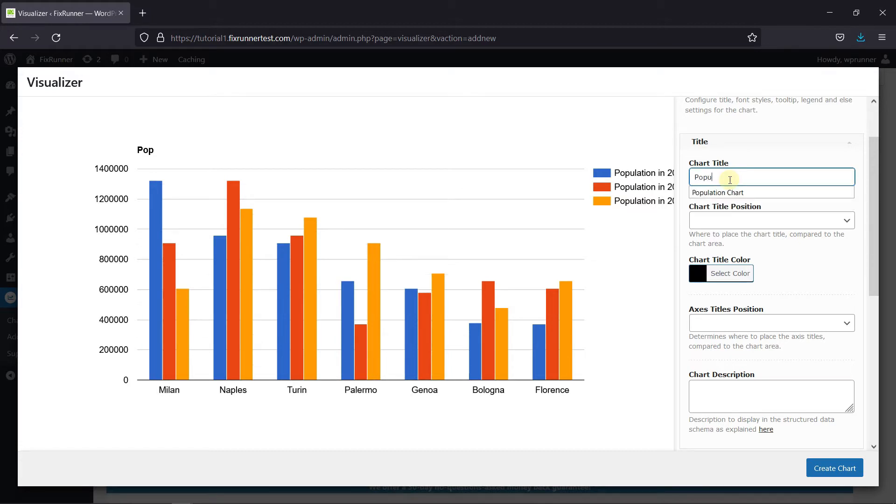
text(lation Chart)
click(816, 154)
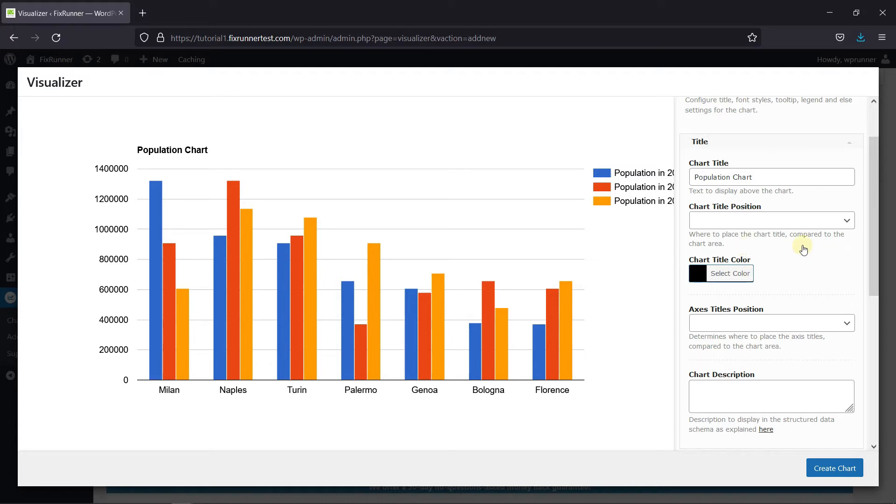
- Set the chart's default font family to Courier New and its font size to 15
scroll(837, 248, down, 3)
scroll(817, 246, down, 1)
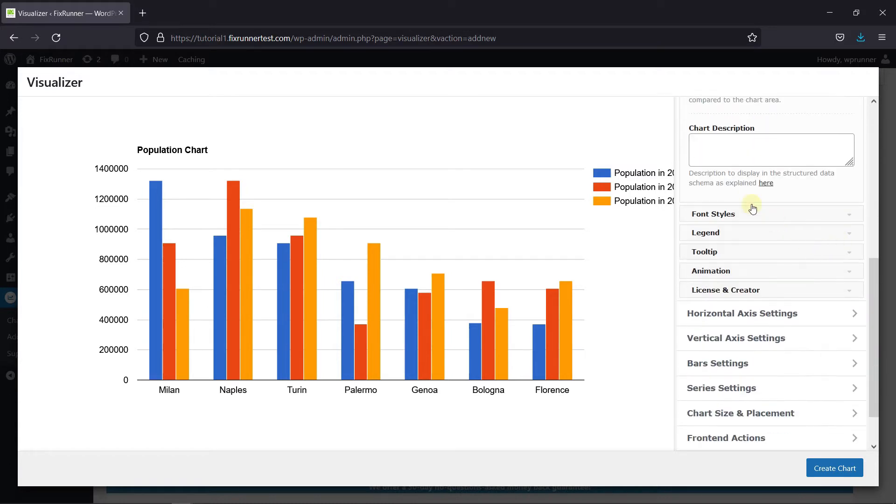
click(736, 211)
scroll(738, 212, up, 3)
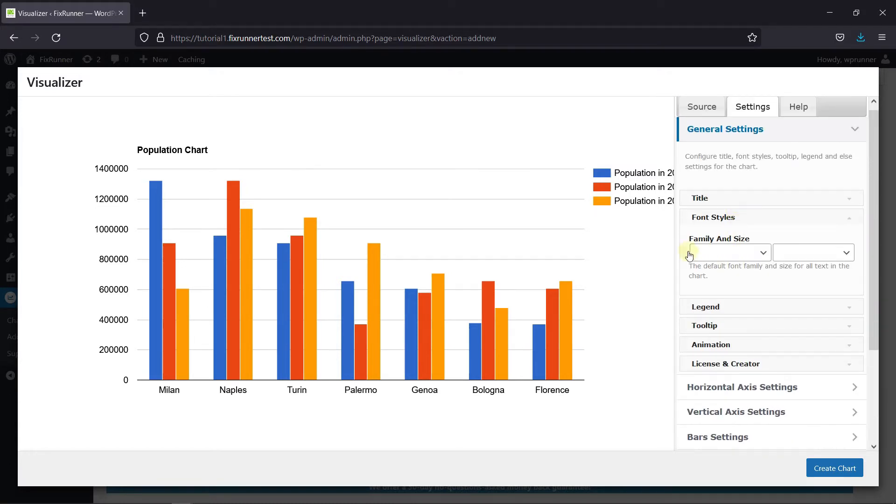
click(762, 254)
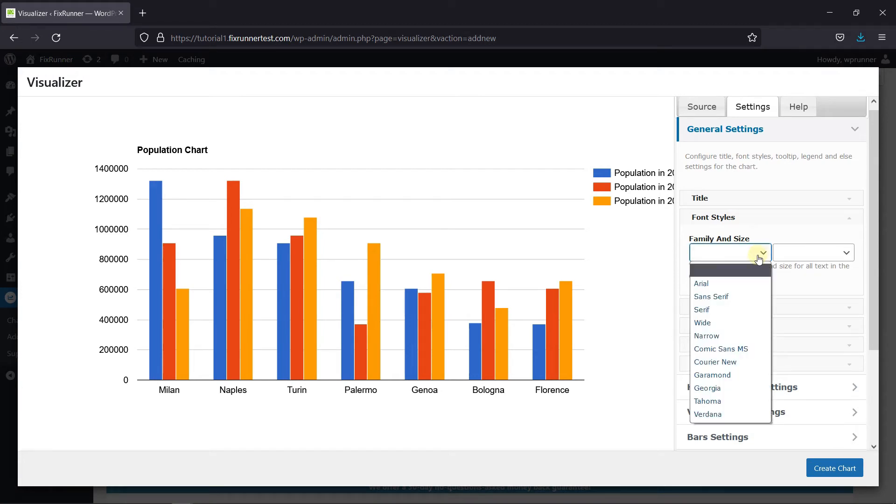
click(734, 364)
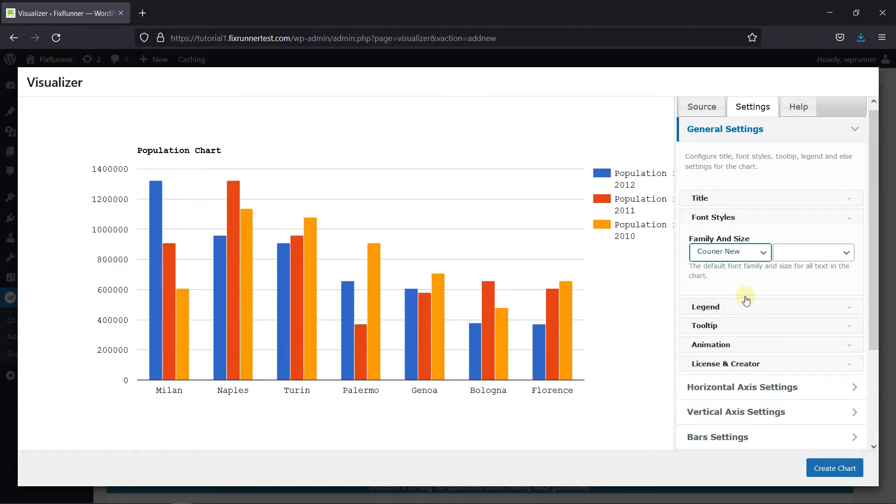
click(804, 254)
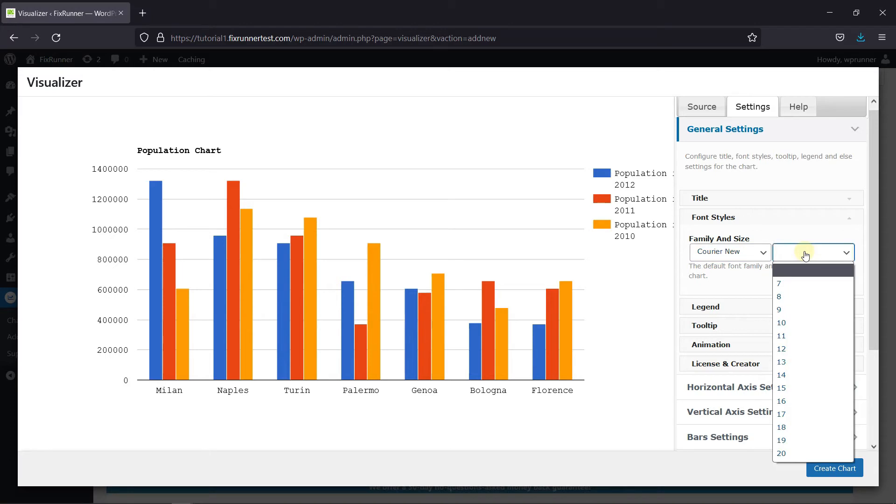
click(806, 349)
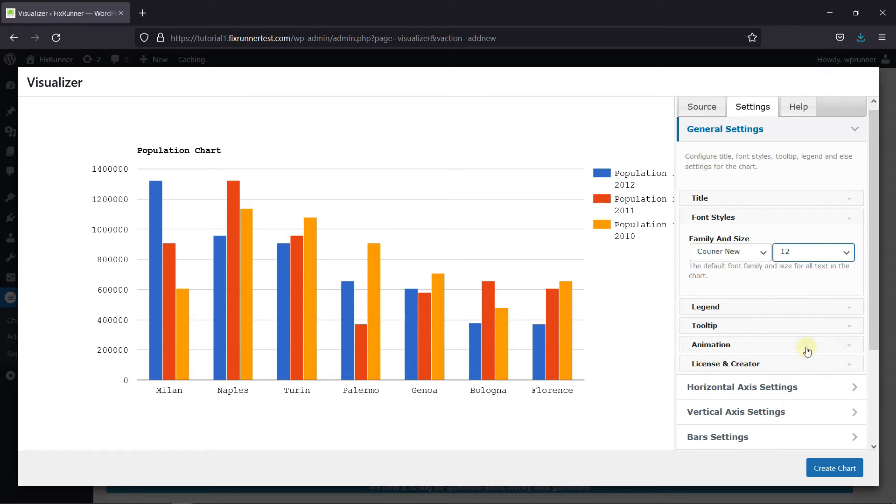
click(795, 251)
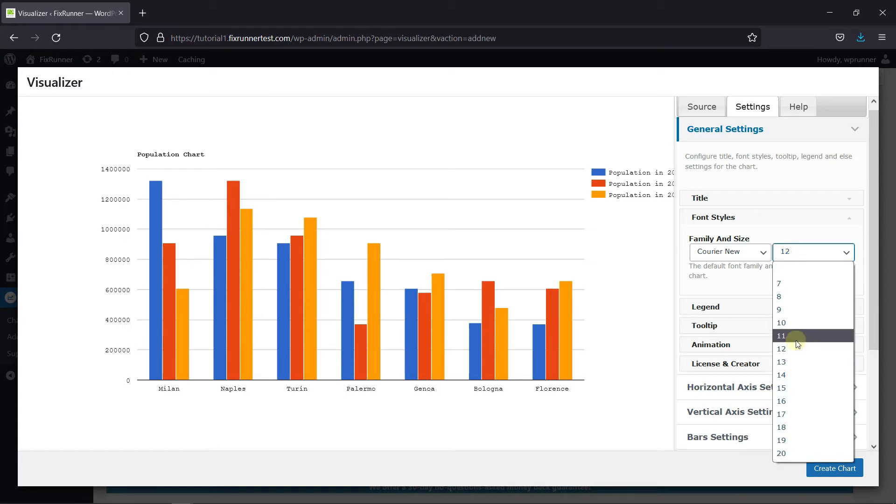
click(800, 383)
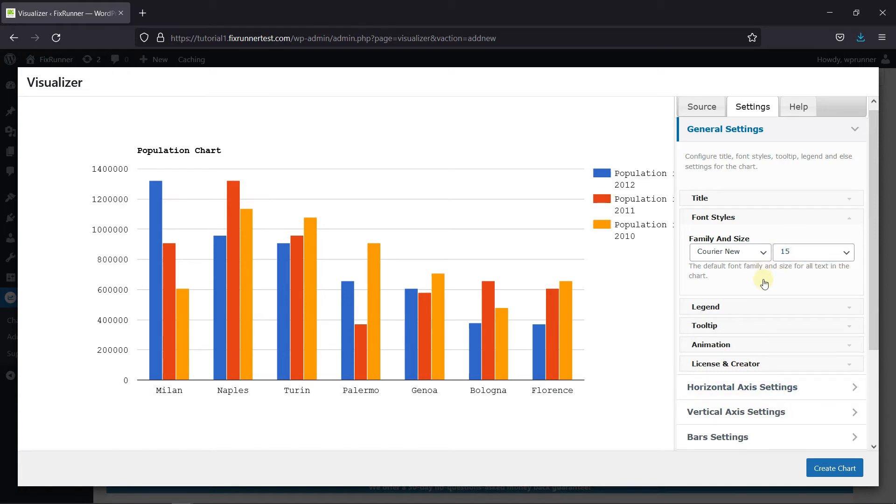
- Position the chart legend below the chart
click(722, 314)
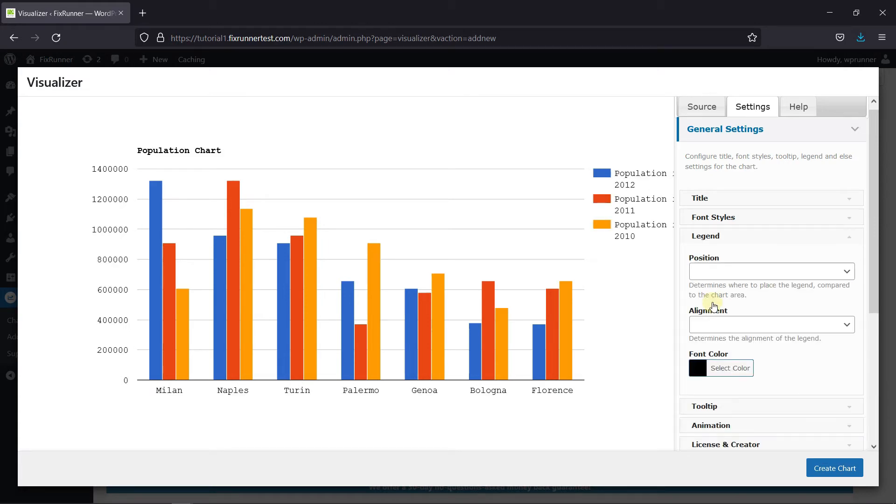
scroll(804, 299, down, 2)
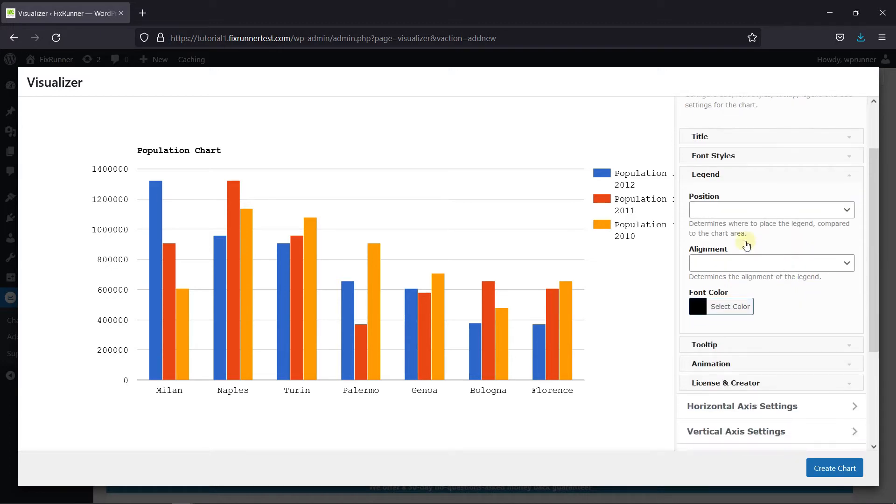
click(764, 209)
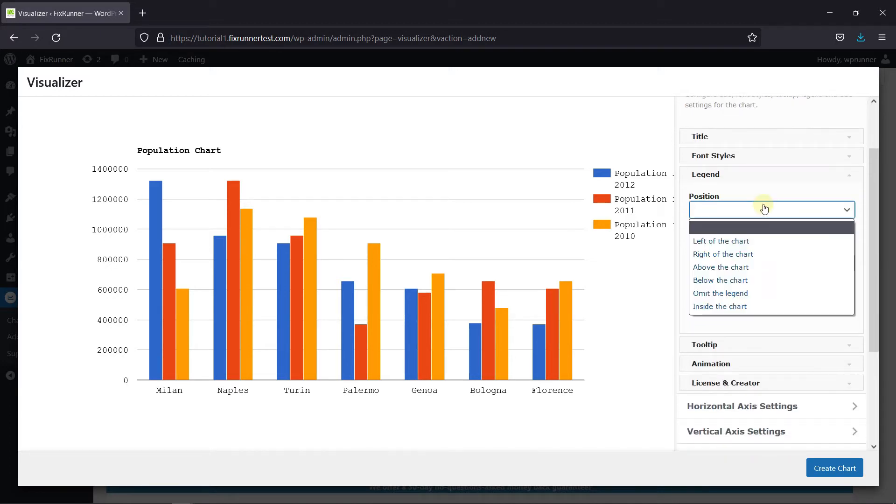
click(767, 280)
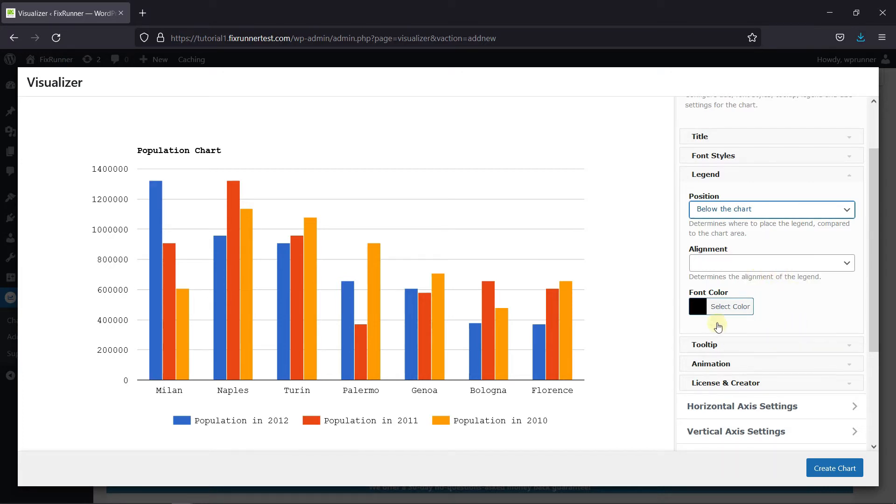
click(809, 310)
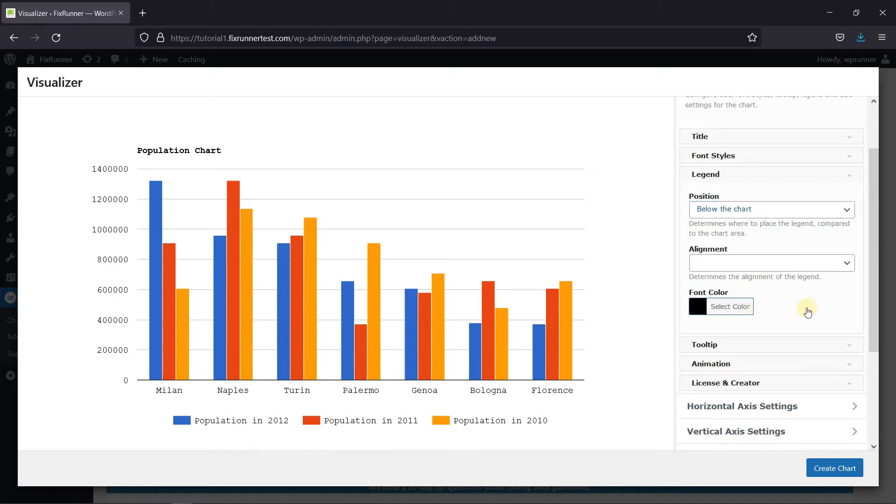
- Set the tooltip trigger so that the tooltip is displayed when the user hovers over an element
click(758, 351)
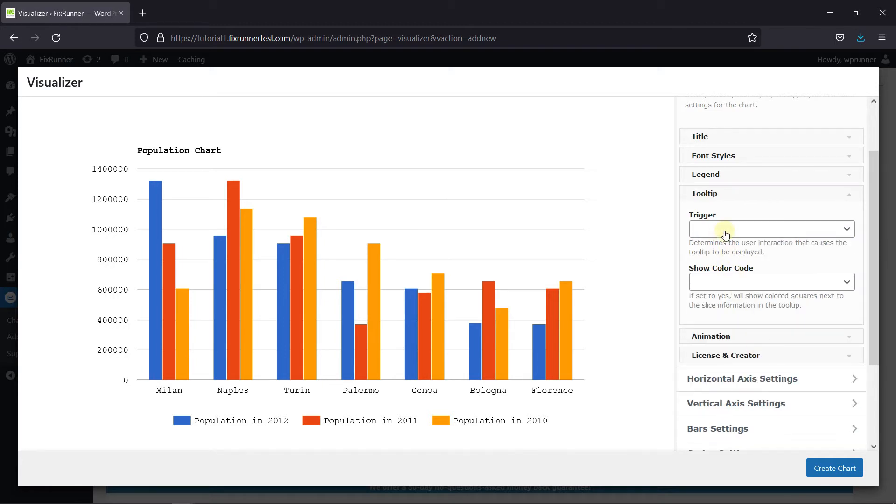
click(752, 231)
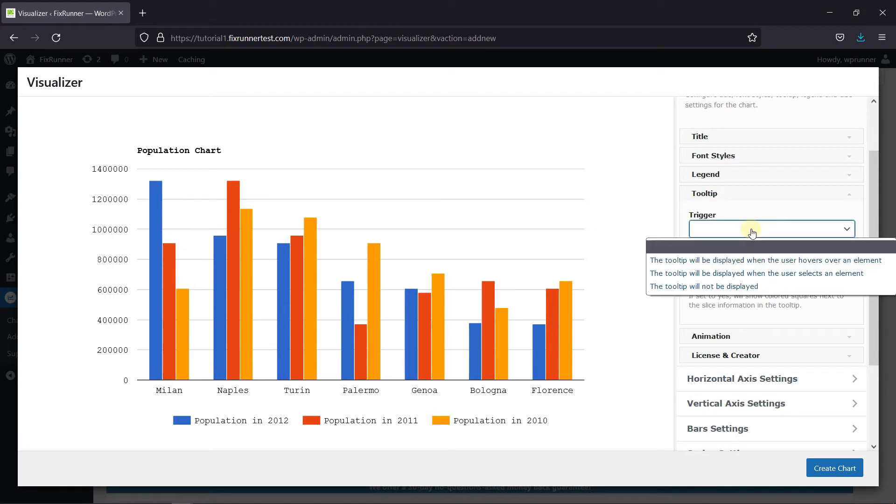
click(750, 262)
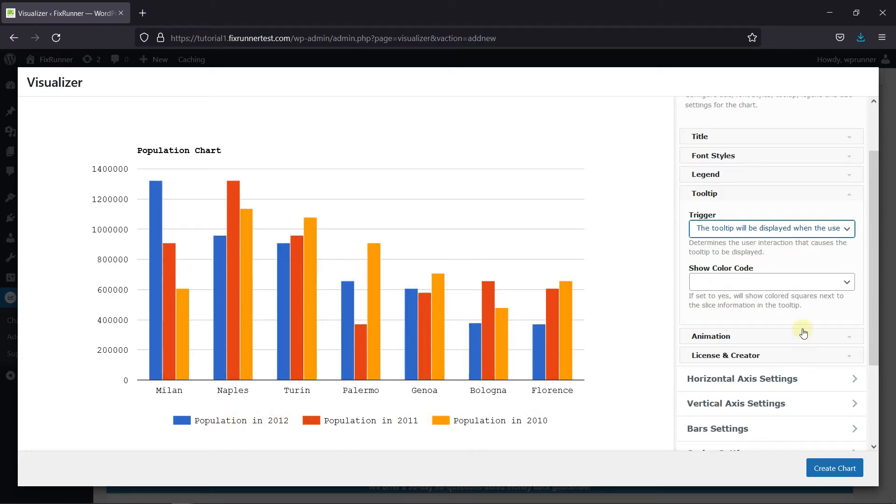
- Enable animation on startup for the chart with a duration of 500 milliseconds and the easing "Start slow and speed up"
click(764, 336)
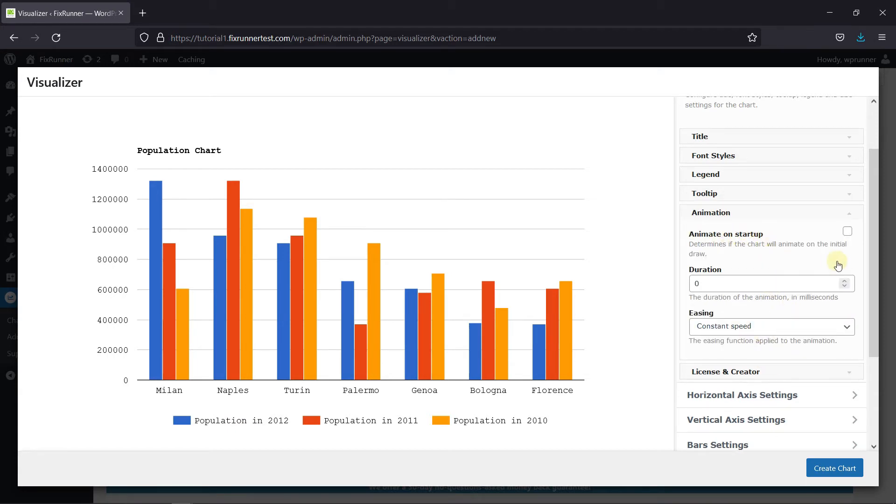
click(847, 231)
click(742, 280)
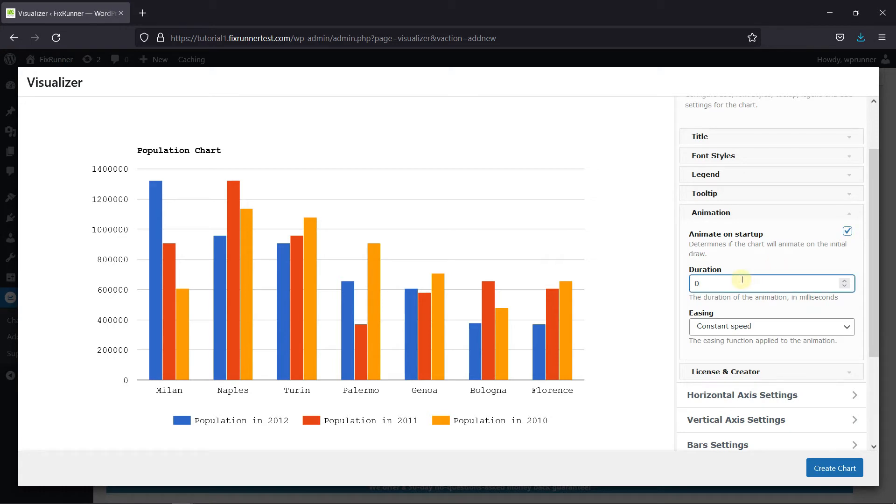
text(500)
click(761, 333)
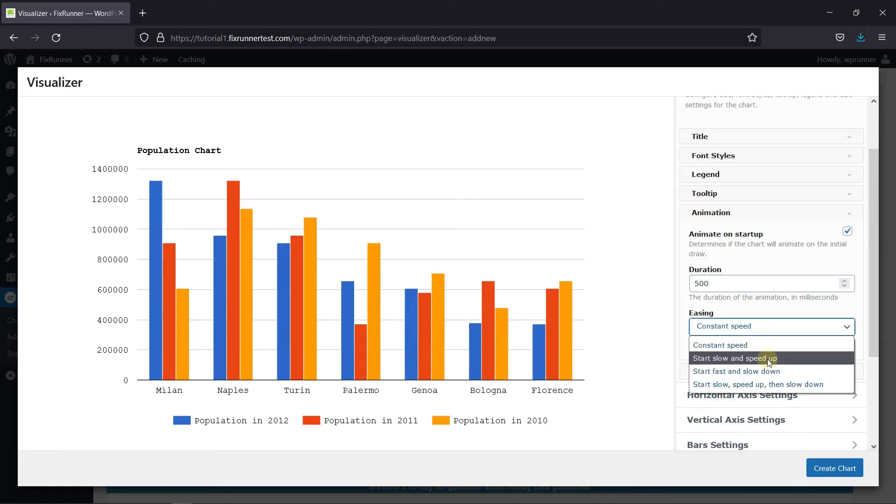
click(768, 359)
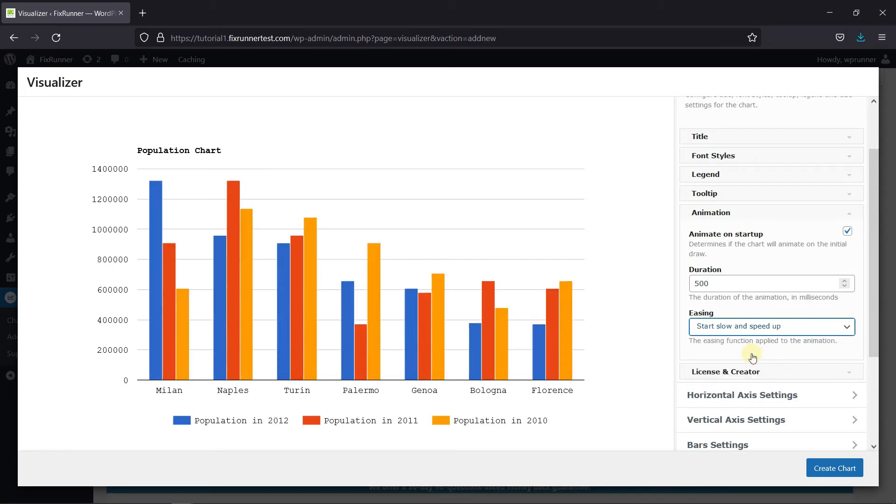
click(752, 354)
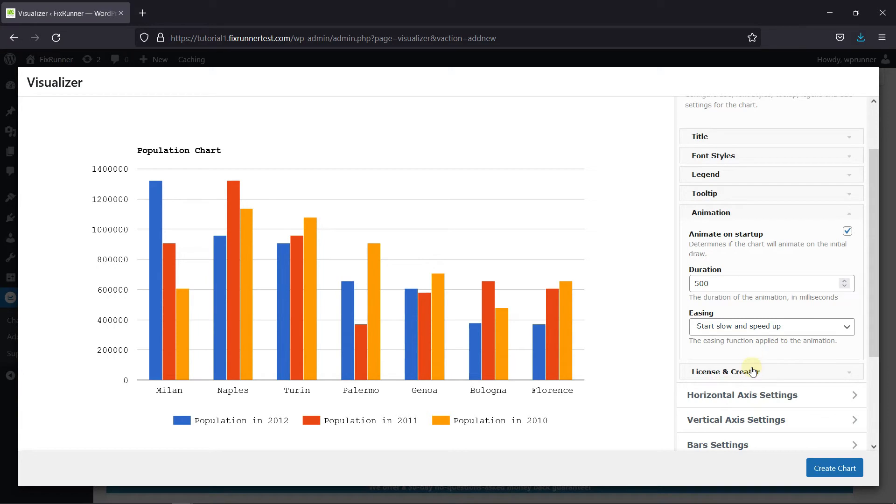
- Examine the License & Creator options, the horizontal axis options and the general options of the vertical axis
click(750, 371)
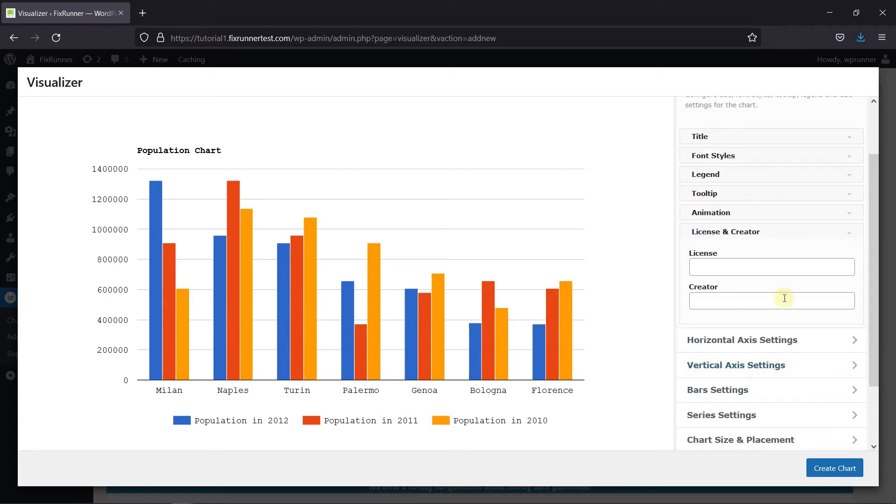
click(770, 339)
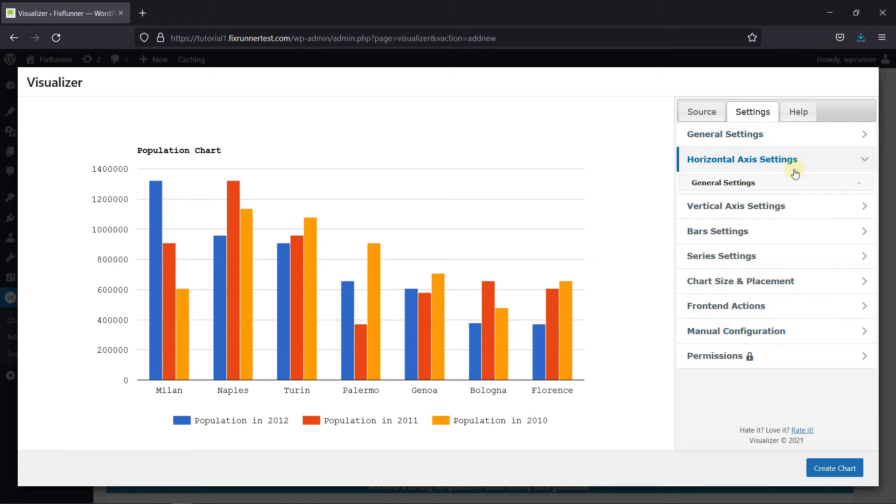
click(773, 183)
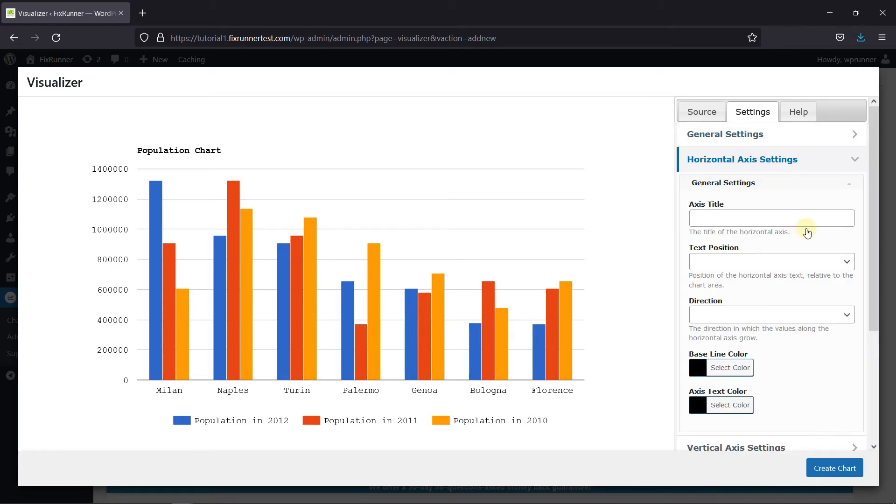
scroll(807, 232, down, 2)
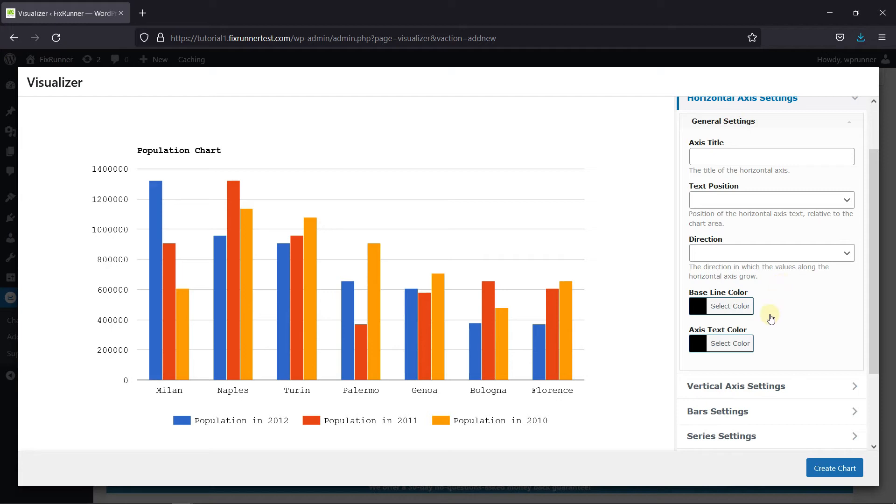
click(796, 388)
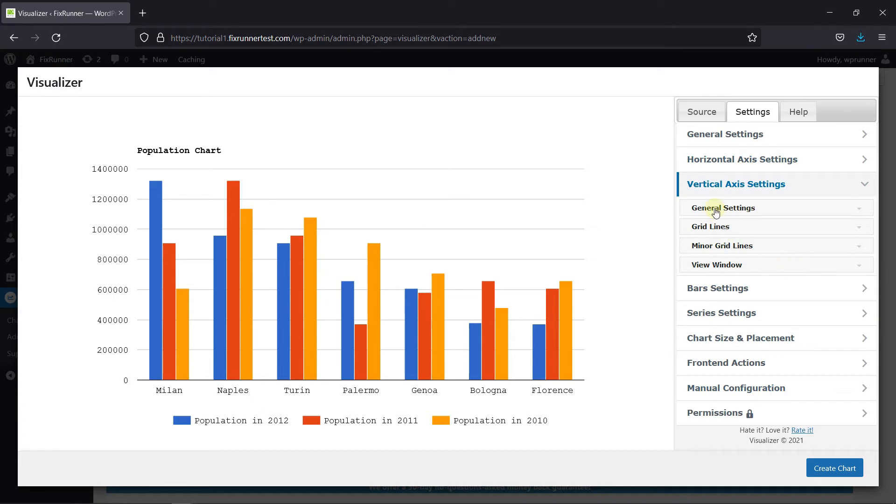
click(754, 212)
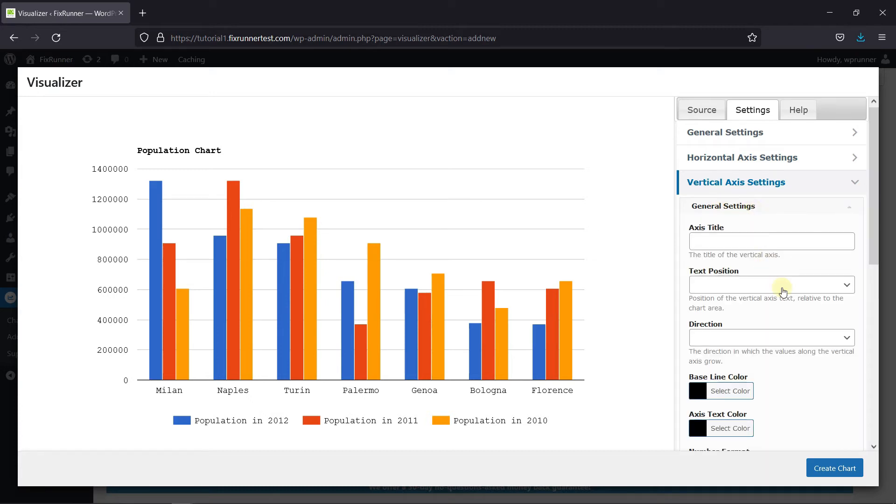
scroll(784, 286, down, 2)
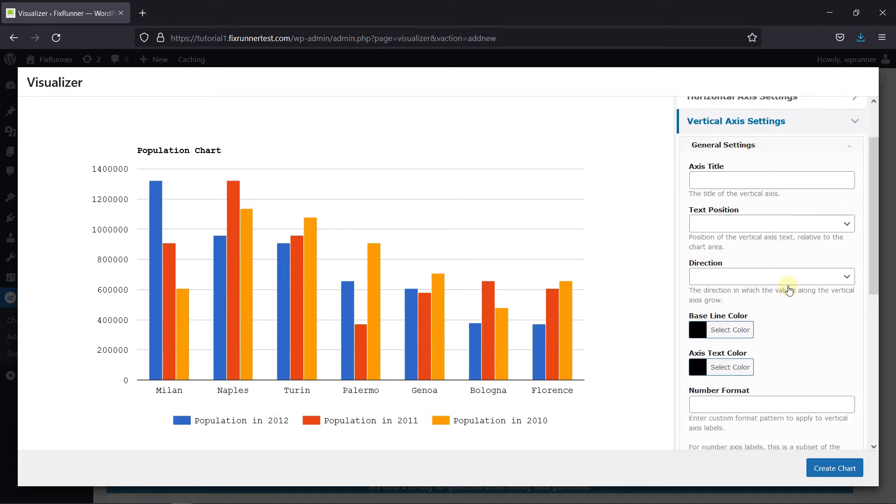
scroll(788, 289, down, 2)
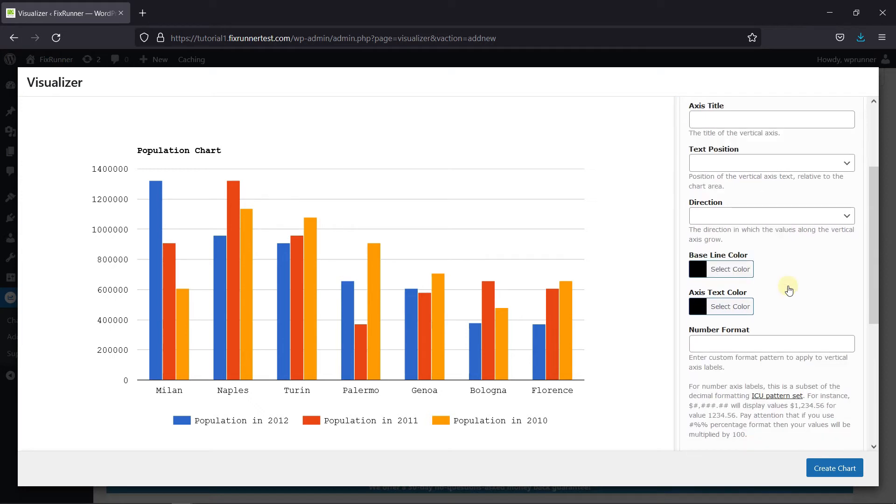
scroll(788, 287, down, 2)
scroll(788, 286, down, 2)
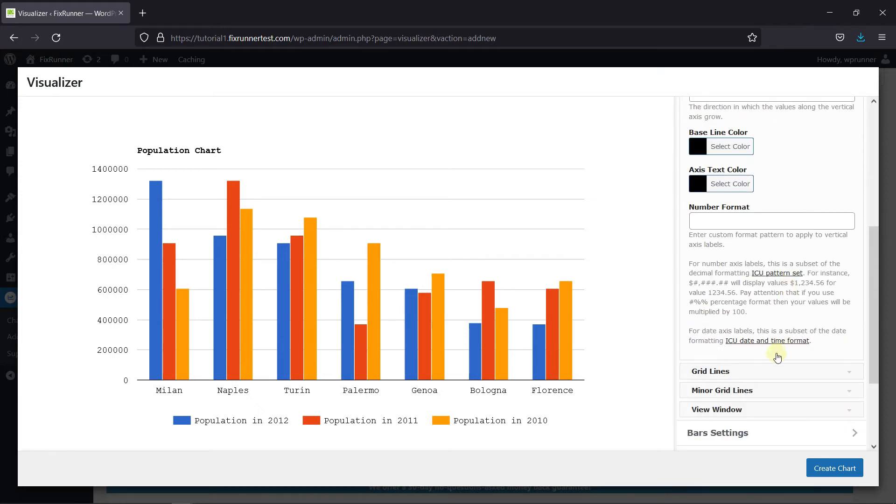
- Set the colour of the vertical axis grid lines to green (#81d742)
click(751, 372)
scroll(809, 294, up, 4)
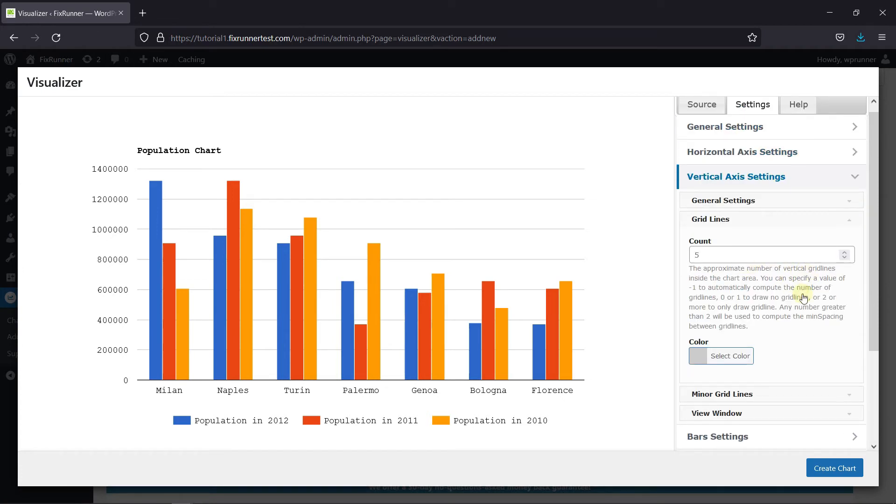
click(722, 357)
scroll(722, 361, down, 4)
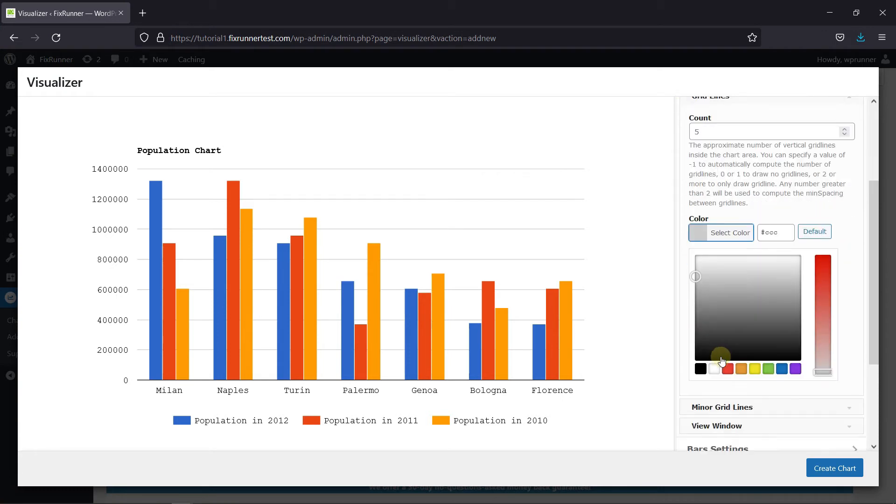
click(767, 370)
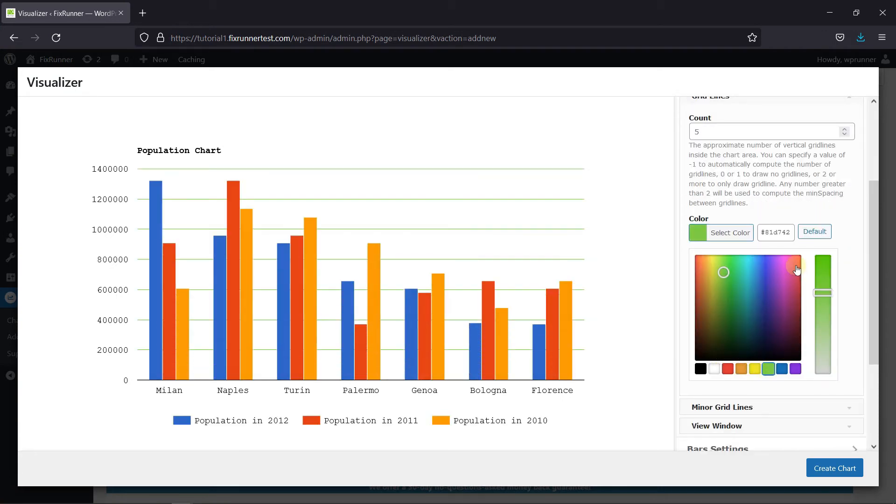
click(777, 207)
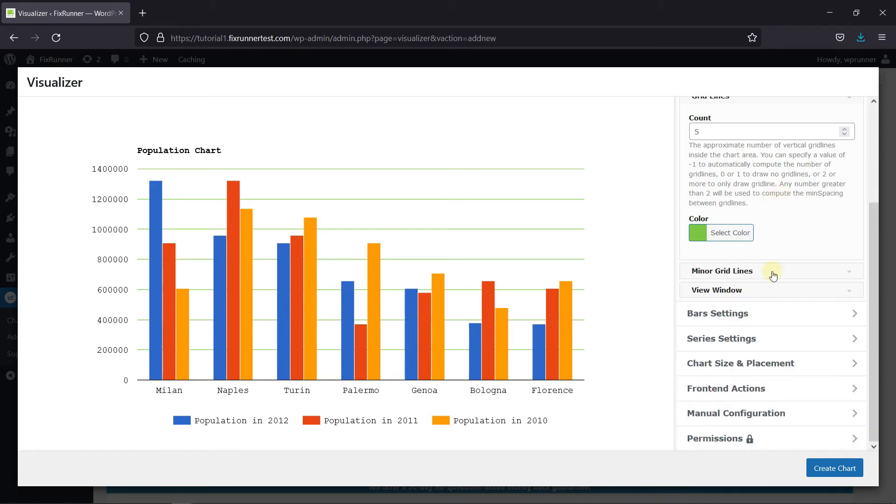
- Try stacking the chart's series in the bars settings, and set Is Stacked to No
click(749, 289)
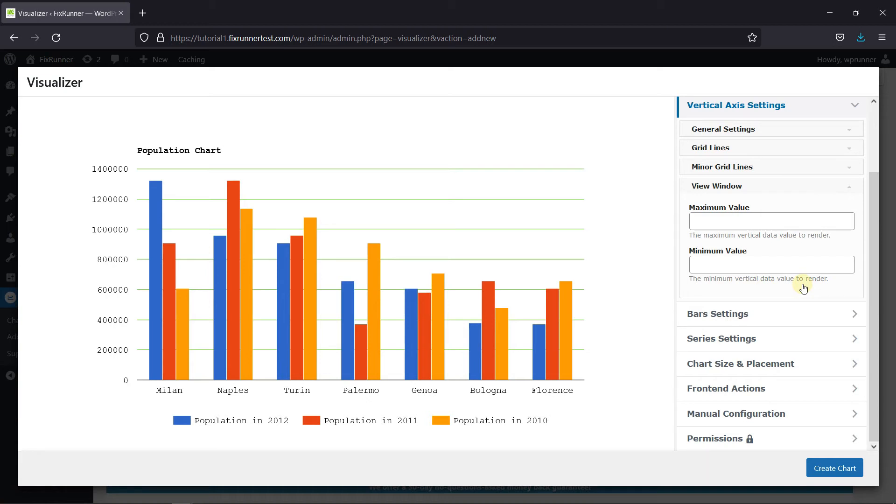
click(778, 314)
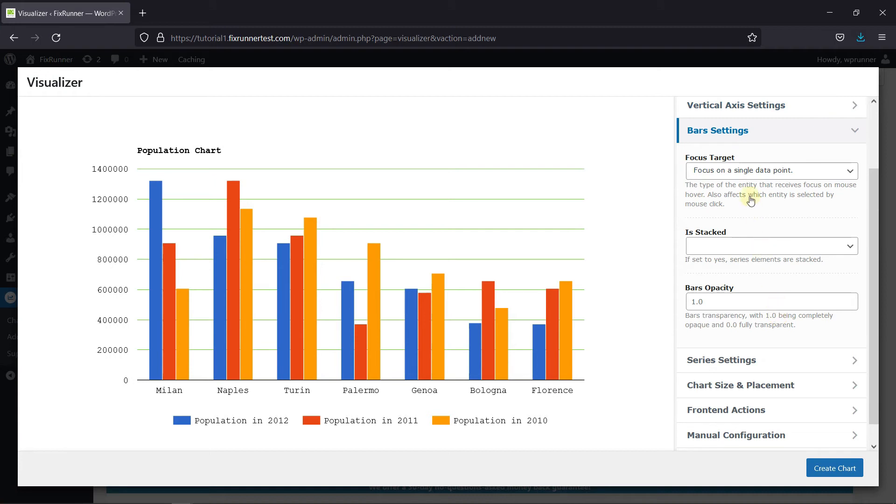
click(793, 171)
click(792, 205)
click(762, 251)
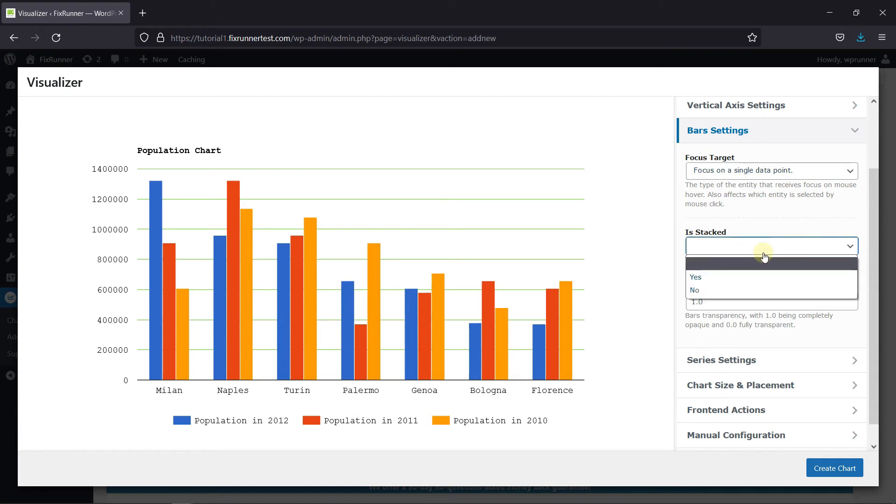
click(751, 277)
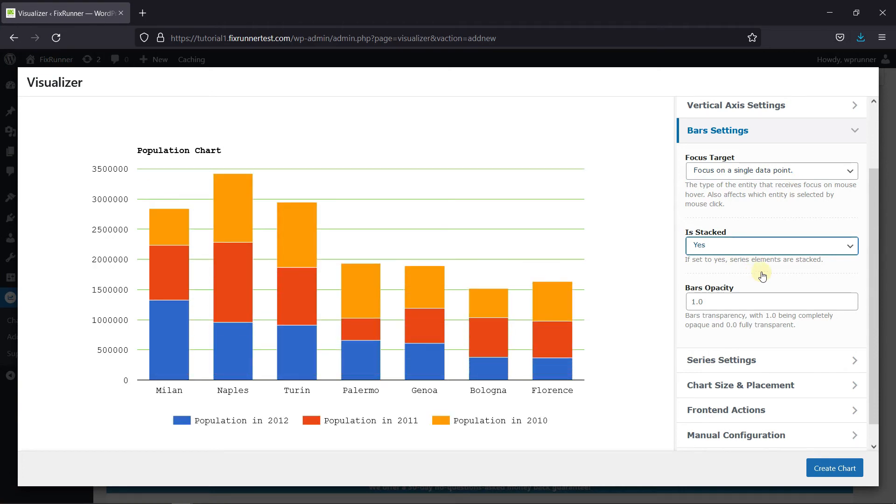
click(759, 246)
click(759, 290)
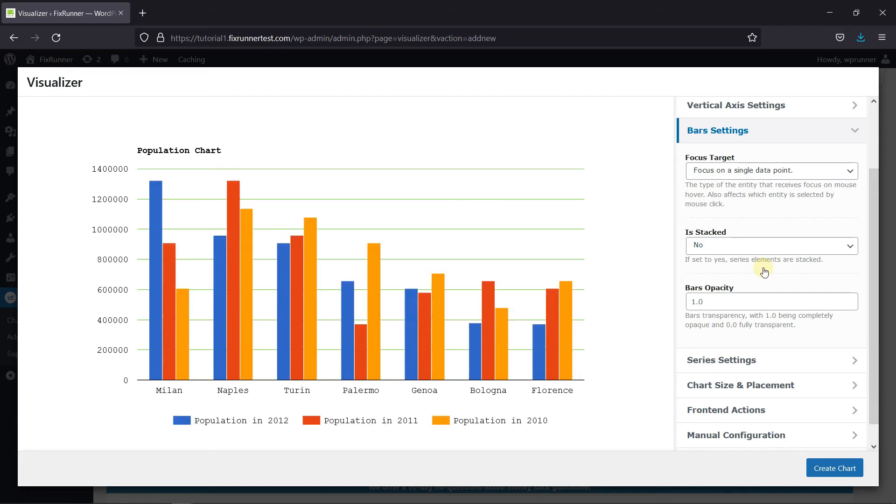
- Try a bars opacity of 0.5 and set it back to 1
click(754, 303)
scroll(755, 308, down, 1)
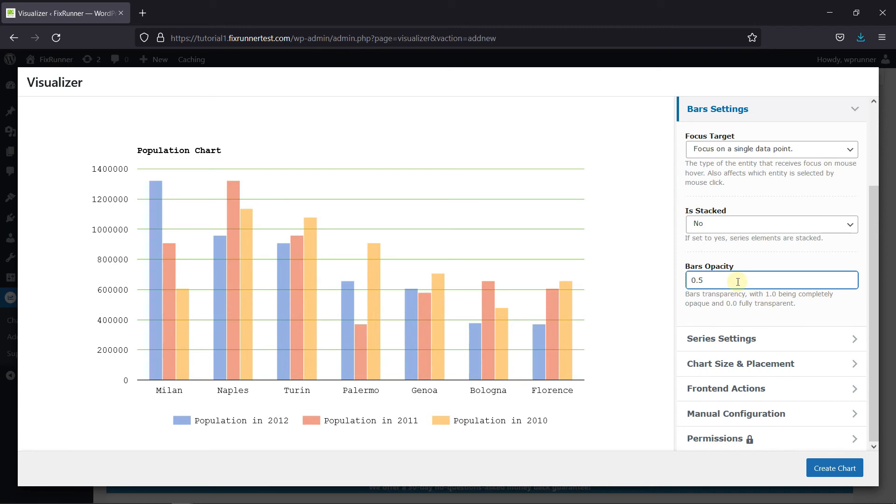
key(BackSpace)
key(BackSpace)
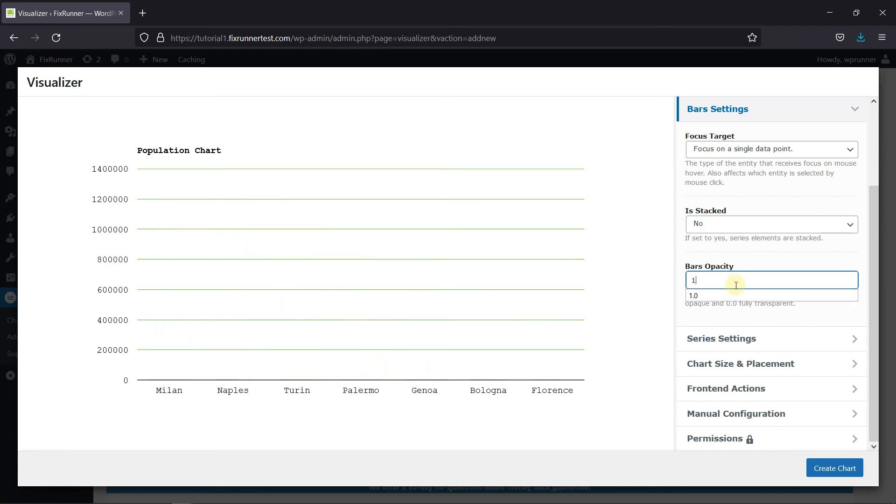
click(728, 309)
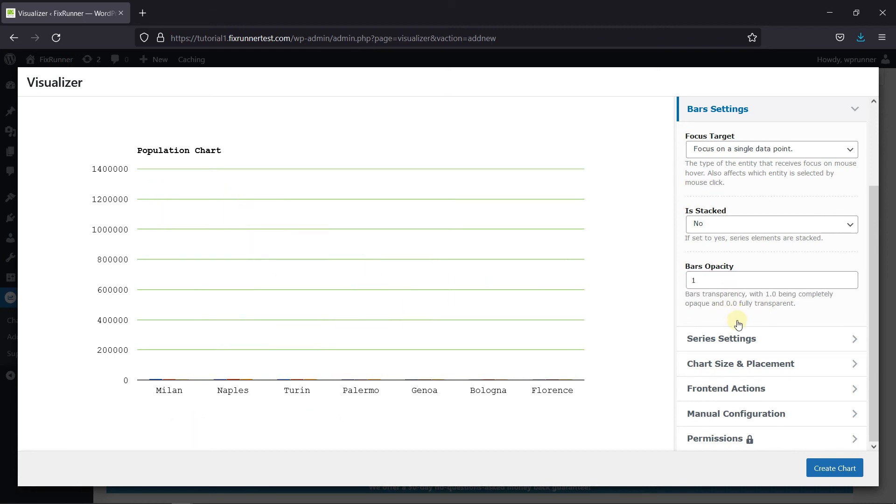
- Examine the series options for Population in 2012 and the chart's size, layout and placement options
click(740, 339)
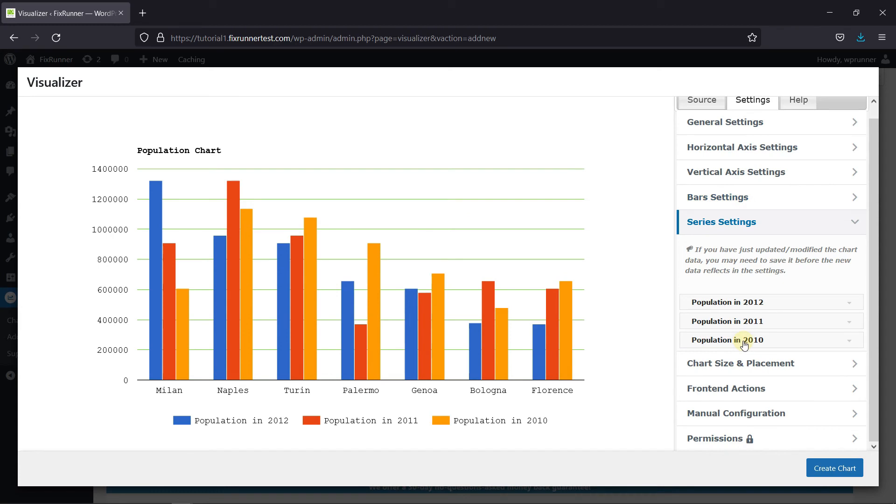
click(806, 308)
scroll(806, 308, down, 4)
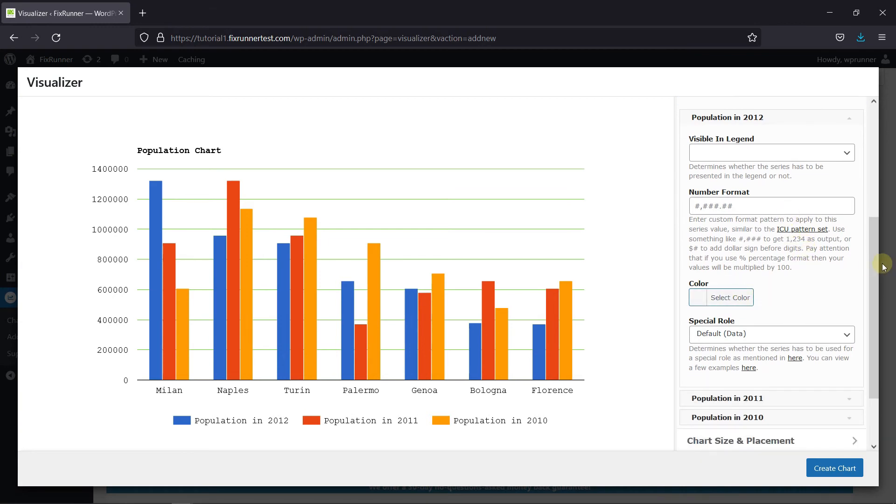
scroll(826, 279, down, 3)
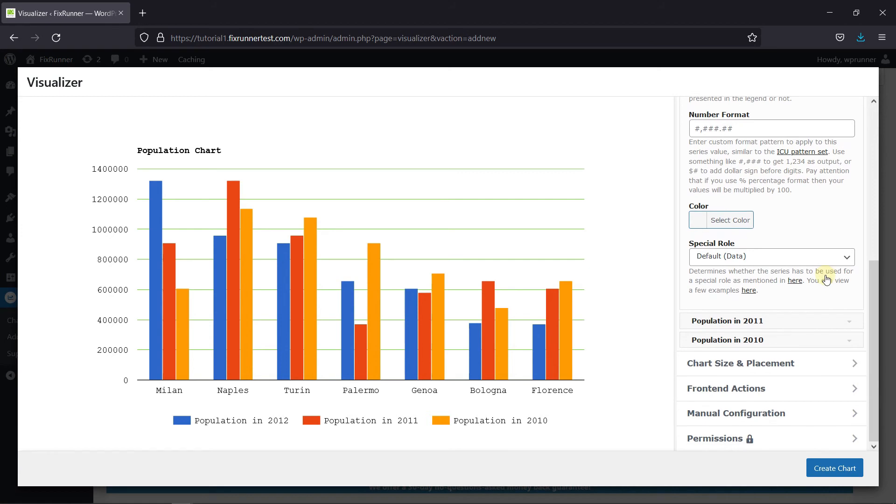
scroll(825, 280, up, 2)
scroll(812, 320, down, 2)
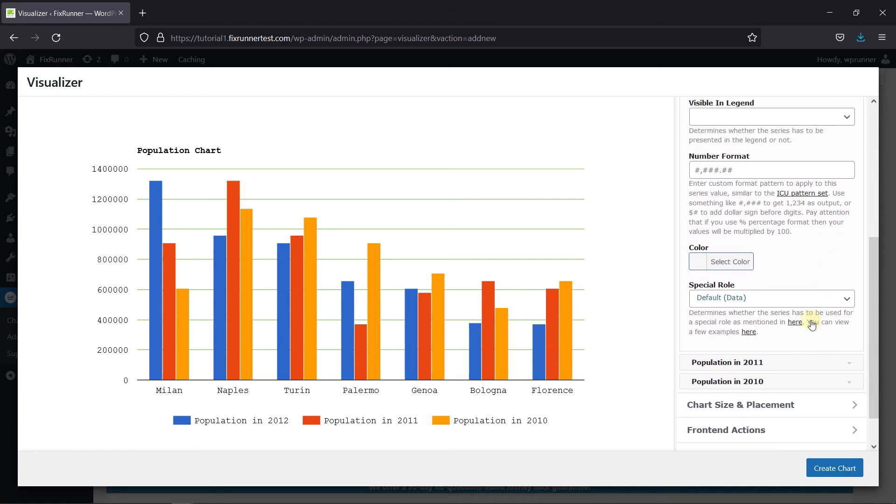
click(763, 363)
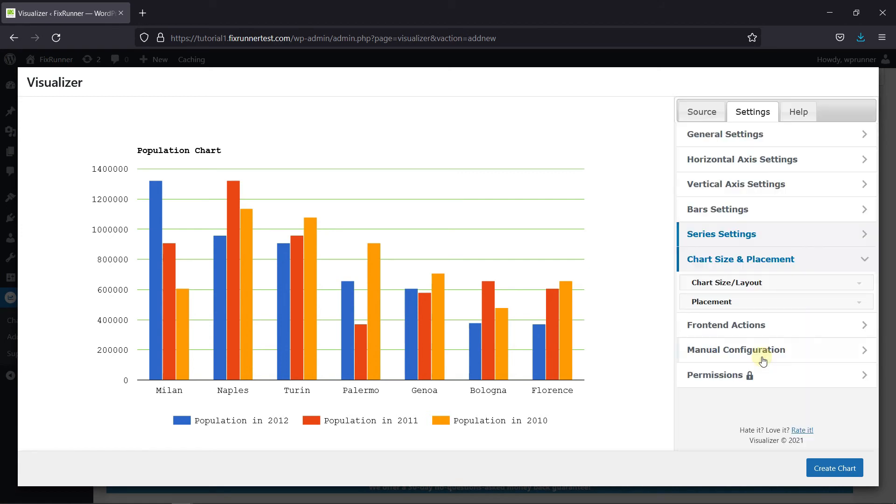
click(728, 283)
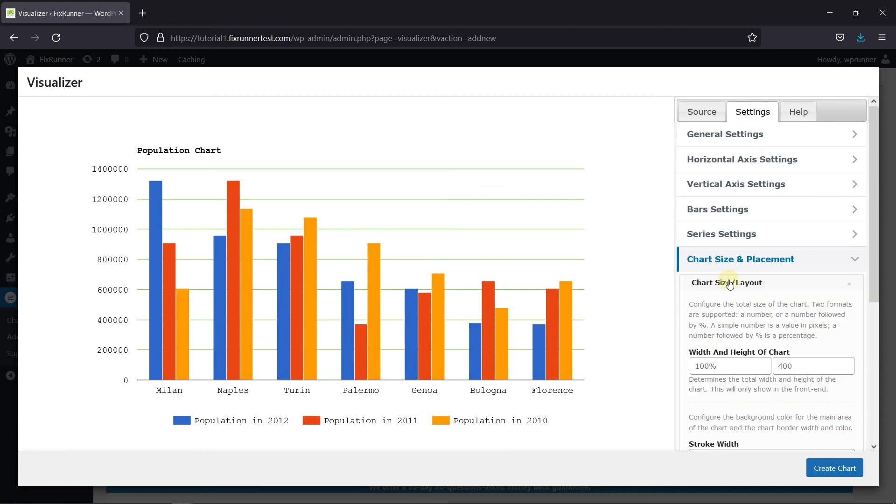
scroll(781, 311, down, 4)
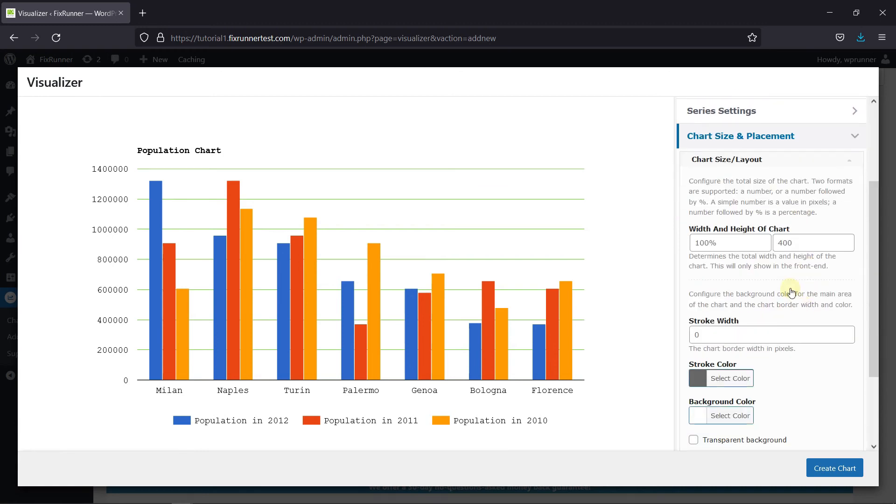
scroll(791, 292, down, 2)
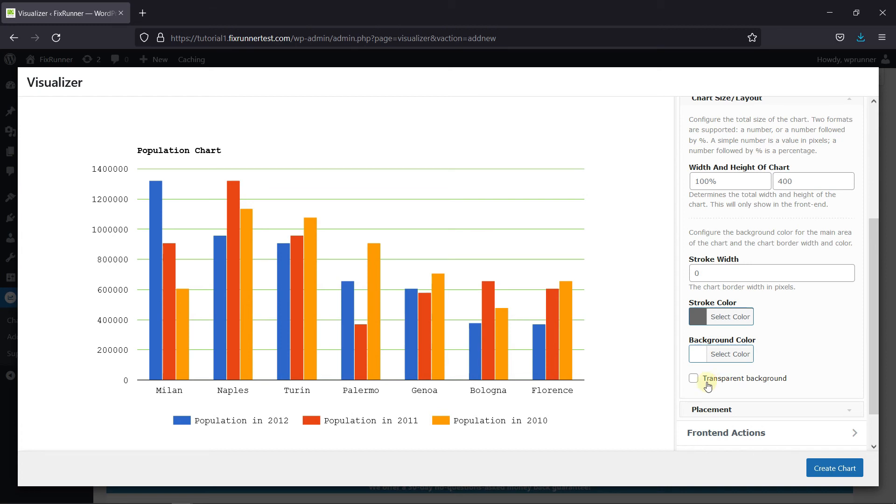
click(723, 411)
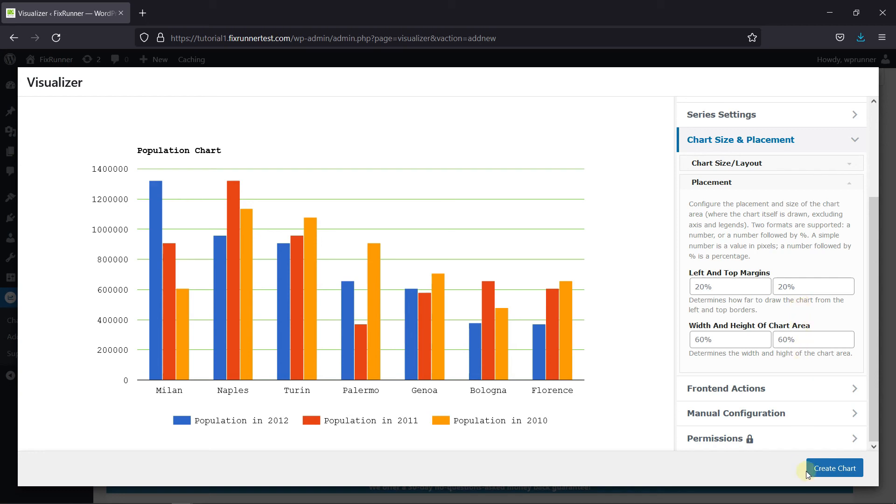
- Create the customized population chart and copy its shortcode from the chart library
click(835, 469)
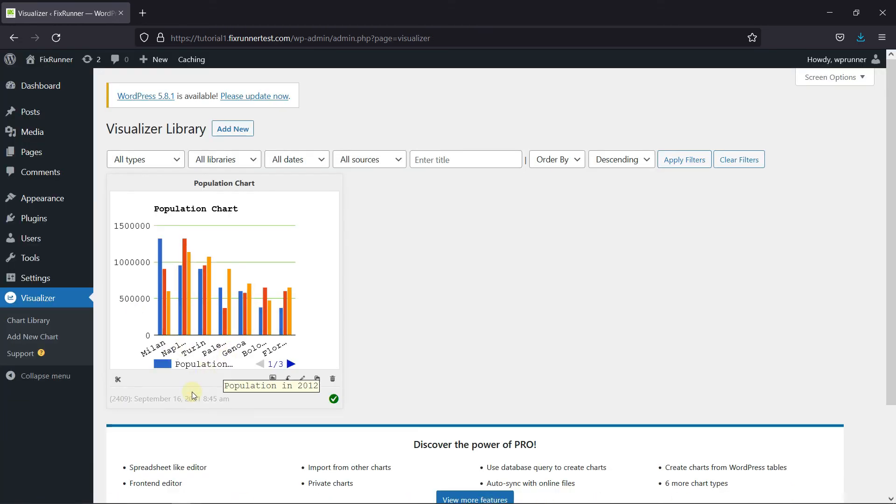
click(117, 379)
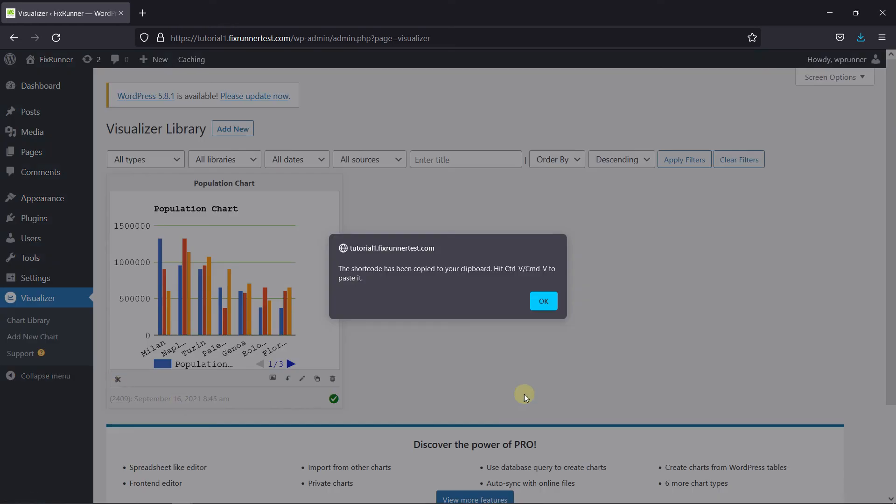
click(543, 301)
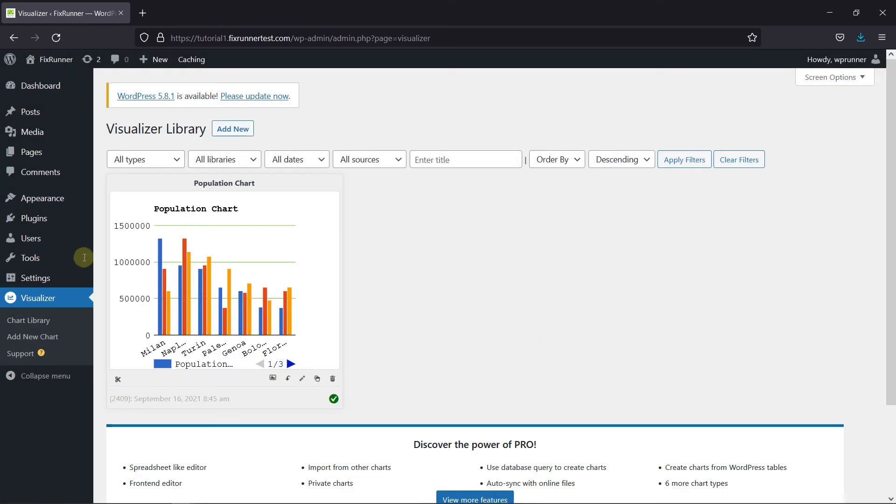
- Add a new page titled Population Chart, paste the copied chart shortcode into its body and preview the page
mouse_move(29, 148)
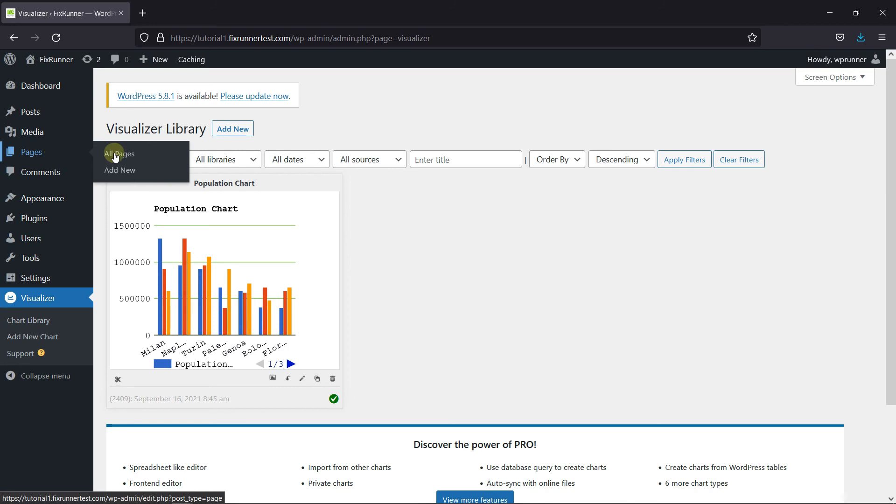
click(144, 172)
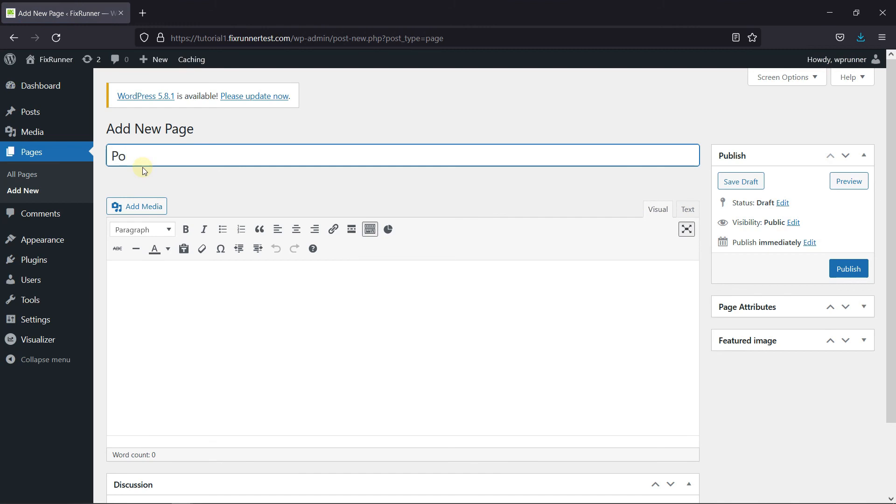
text(ion Chart)
click(217, 315)
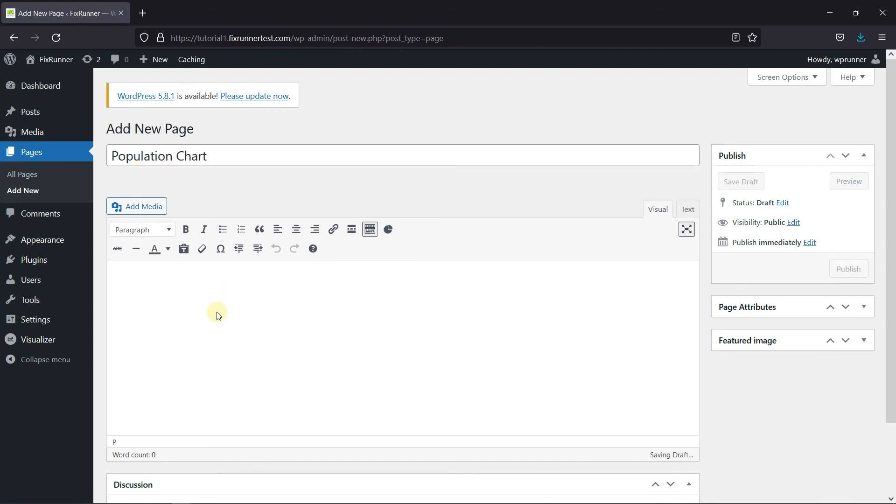
key(ctrl+v)
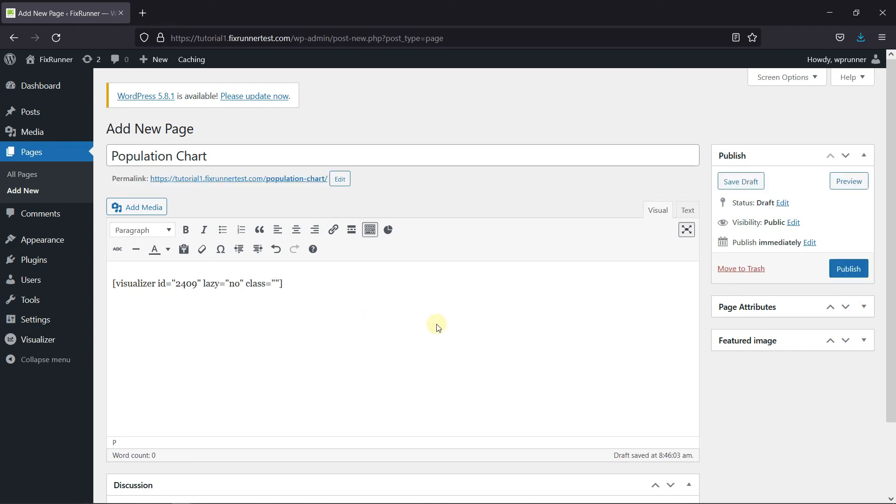
click(849, 182)
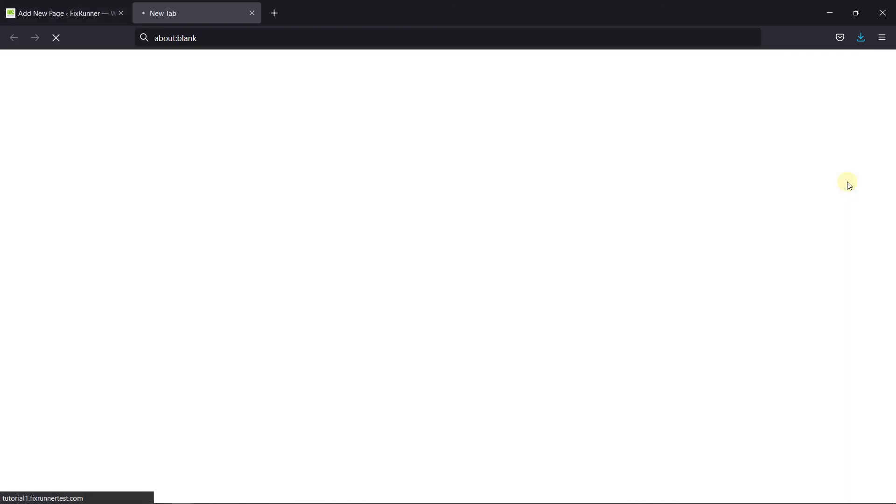